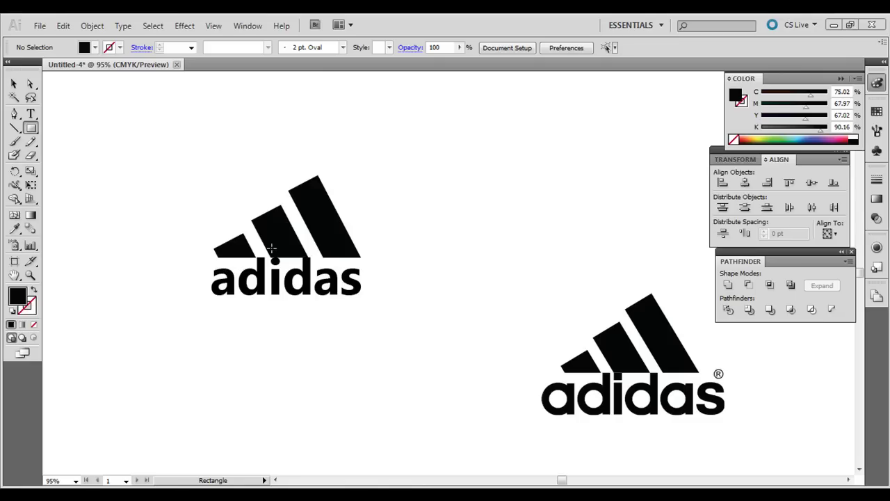
Create a new document with default settings and hide the artboard border.
left_click(39, 26)
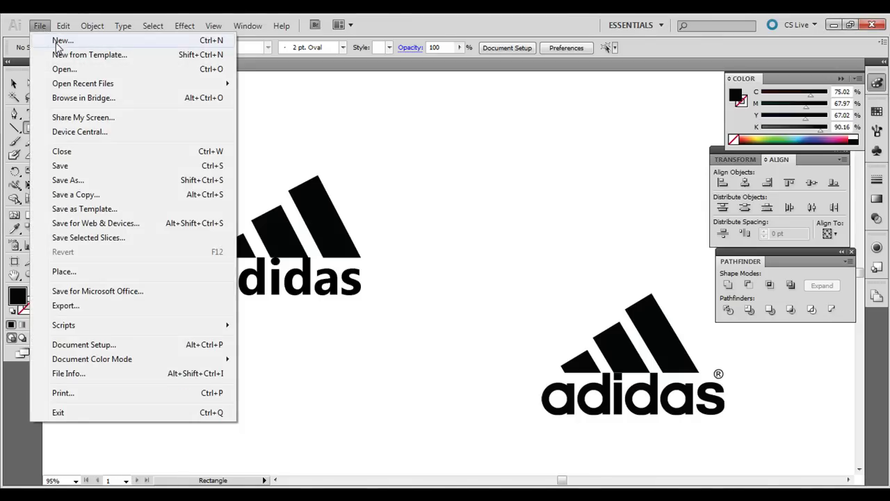
left_click(60, 39)
left_click(608, 124)
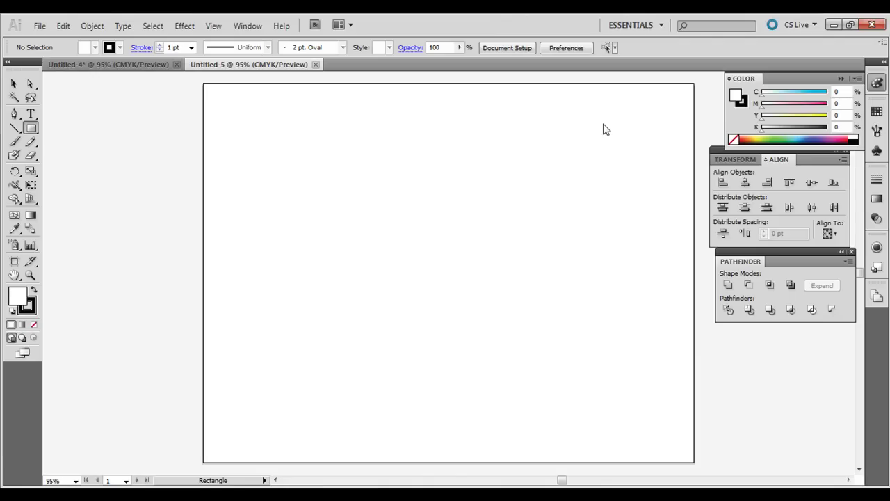
left_click(214, 25)
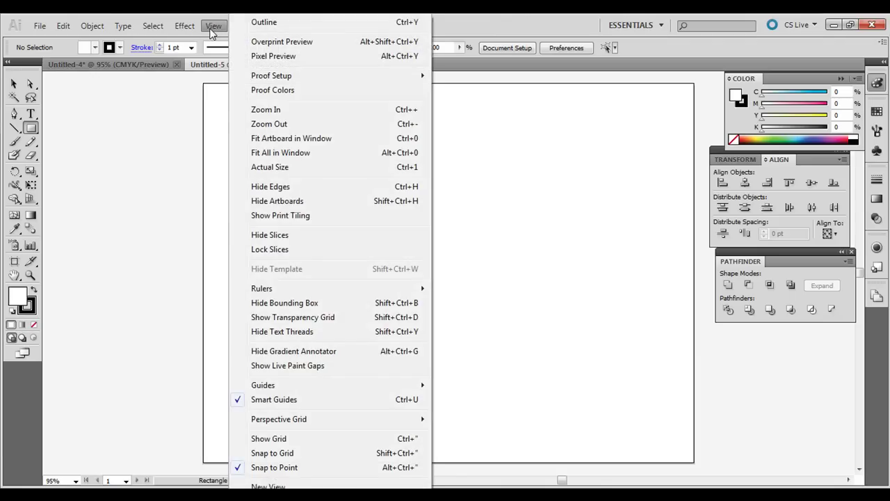
left_click(309, 201)
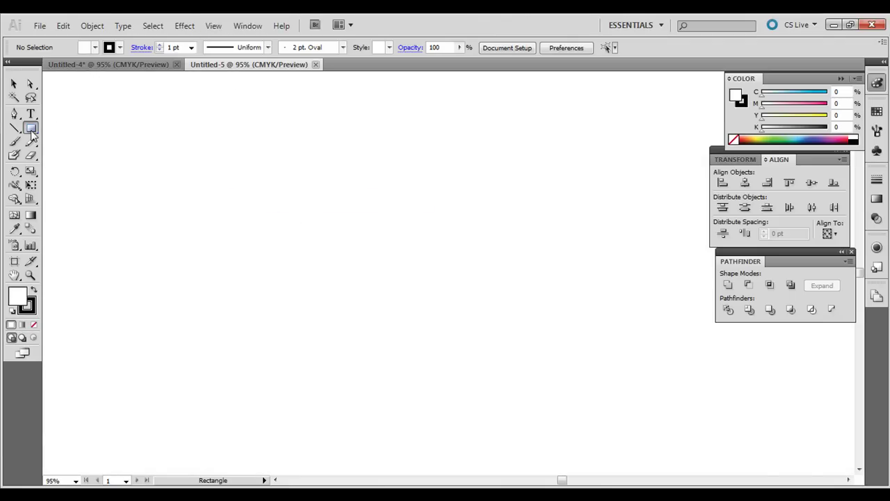
Add a 50 × 200 pt rectangle filled black with no stroke.
left_click_drag(32, 133, 69, 131)
left_click(332, 231)
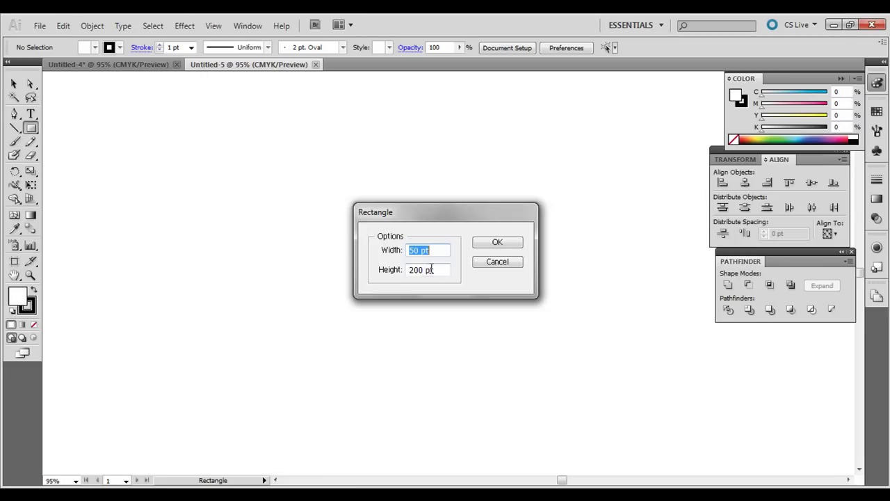
left_click(493, 243)
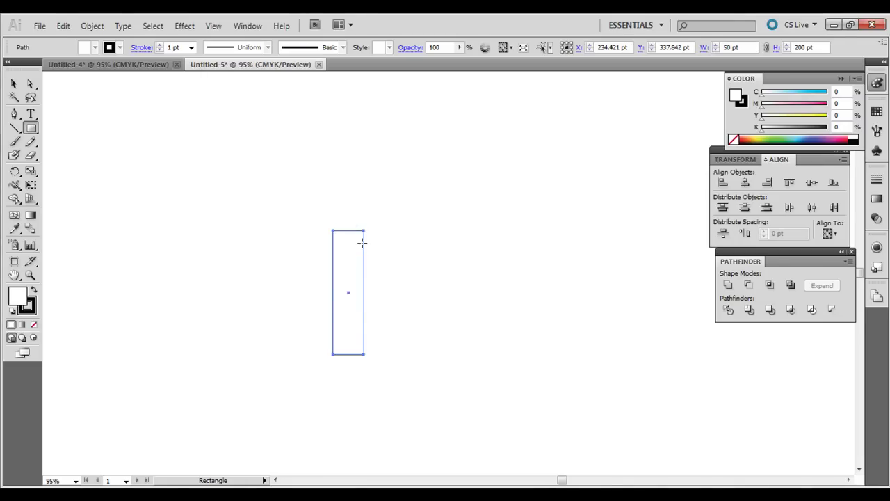
left_click(33, 290)
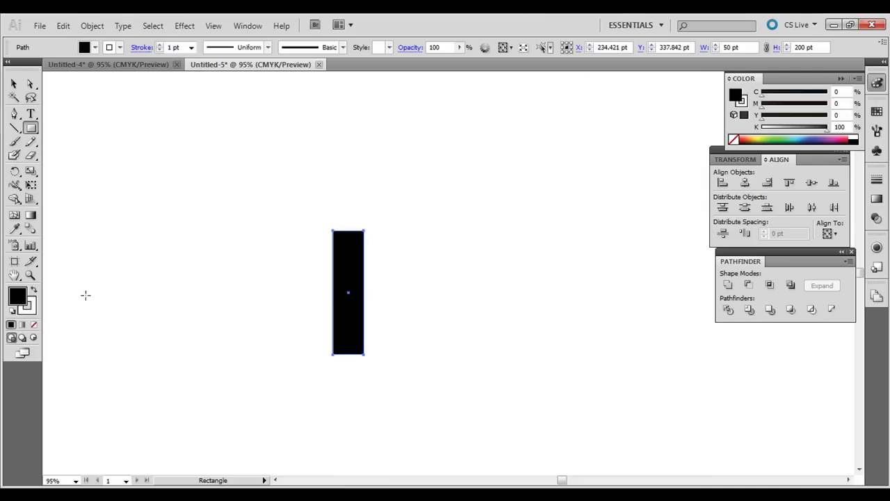
left_click(31, 313)
left_click(34, 324)
left_click(18, 296)
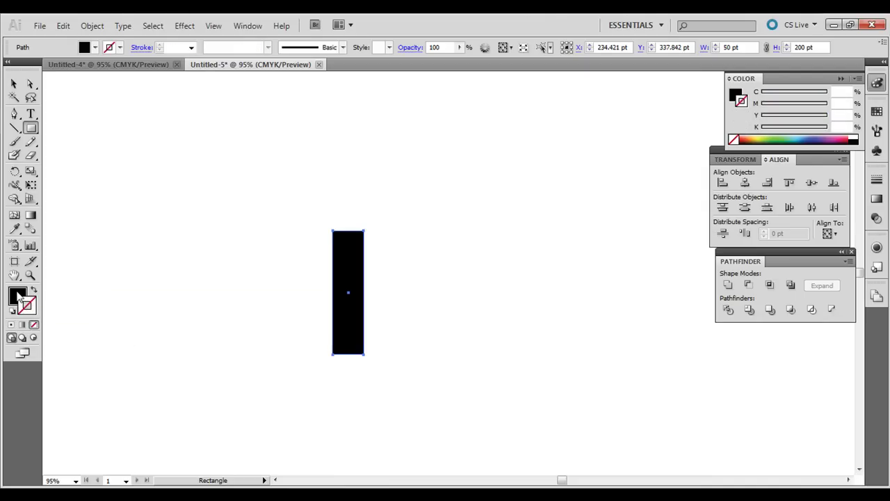
left_click(15, 84)
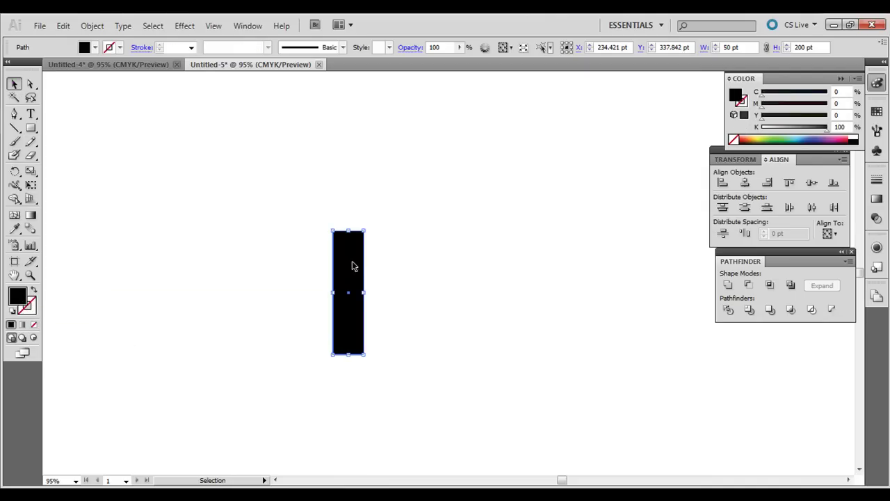
Move the black bar up and to the right, and bring up Transform Each.
left_click_drag(352, 265, 391, 212)
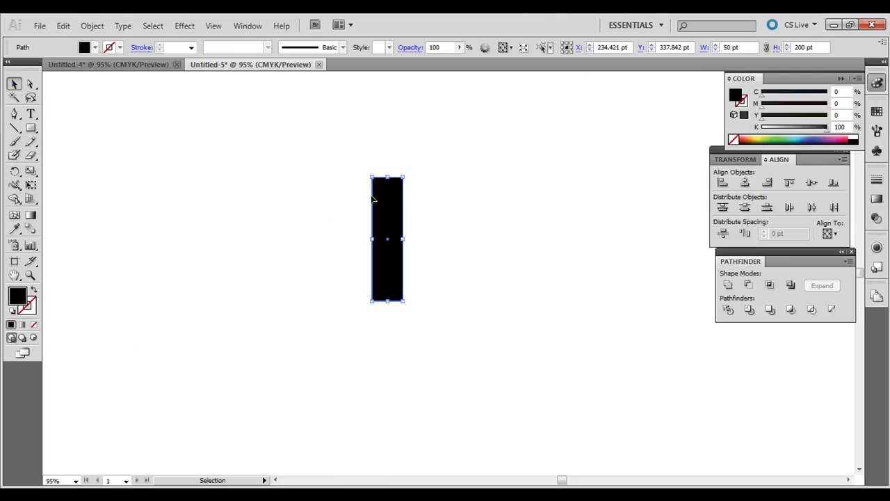
left_click(92, 26)
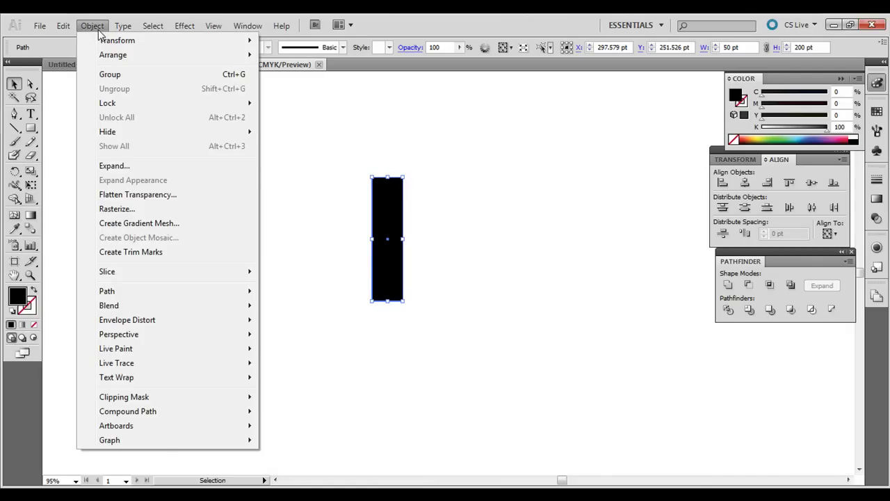
mouse_move(115, 40)
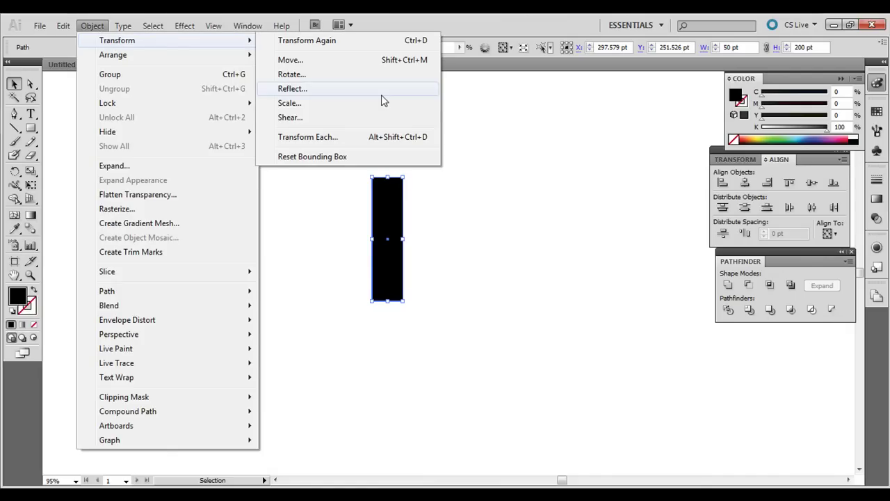
left_click(362, 137)
left_click_drag(520, 22, 580, 103)
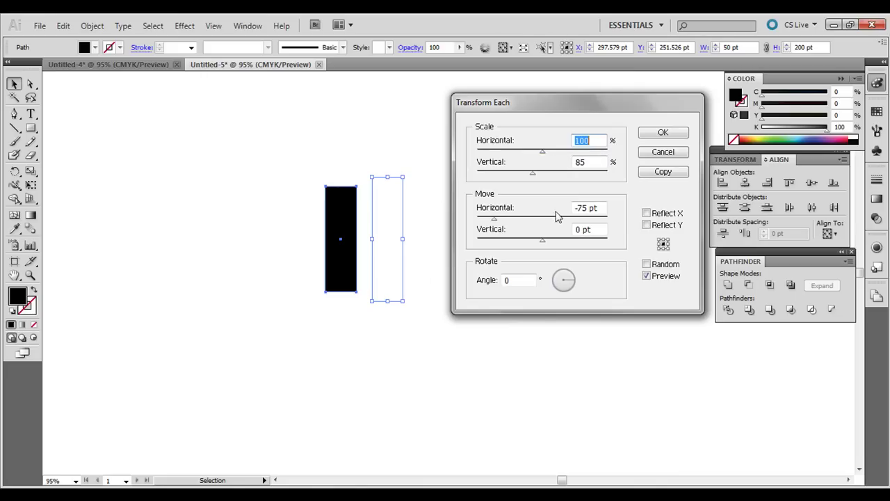
Copy the bar with 85% vertical scale and a -75 pt horizontal move, checking the preview.
left_click(647, 276)
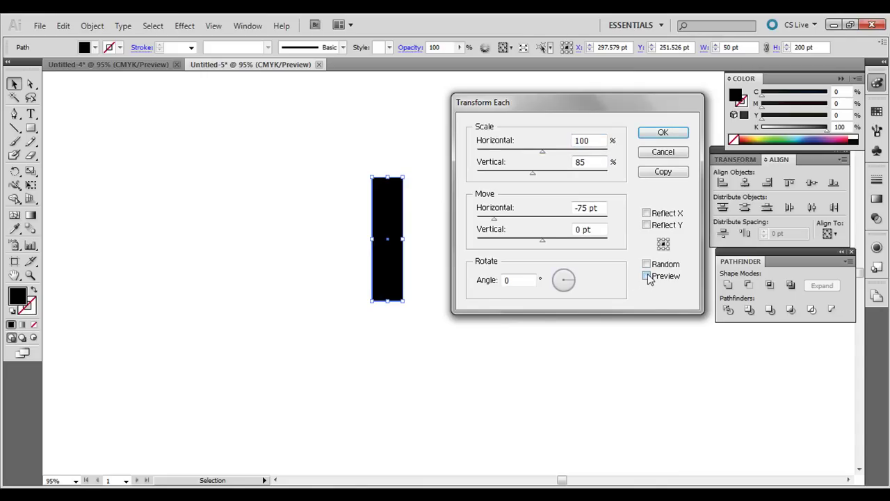
left_click(647, 276)
left_click(647, 276)
left_click(647, 276)
left_click(646, 276)
left_click(647, 276)
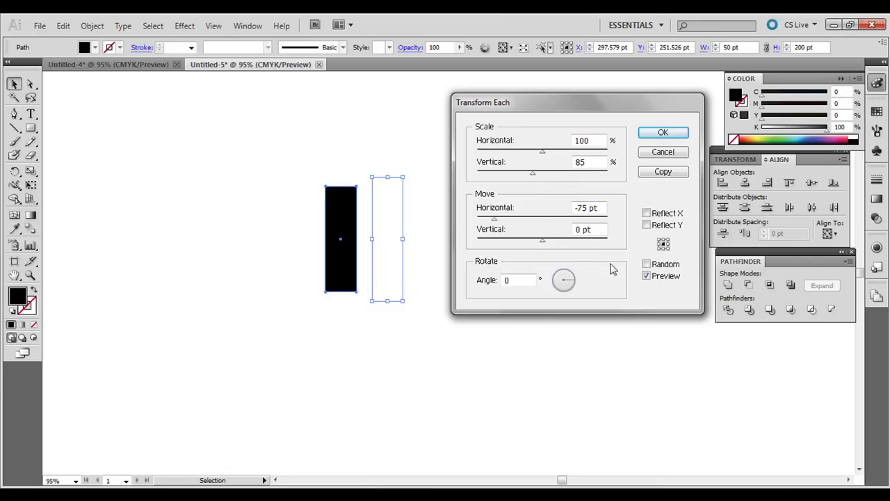
left_click(647, 276)
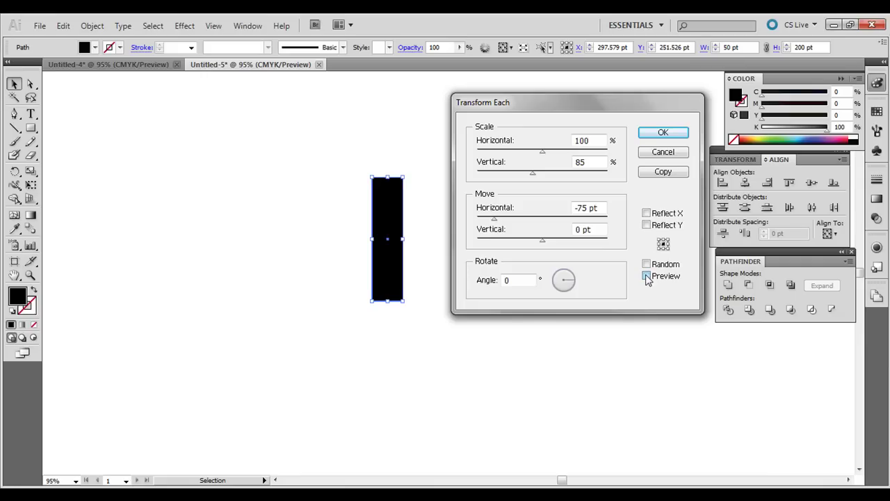
left_click(662, 171)
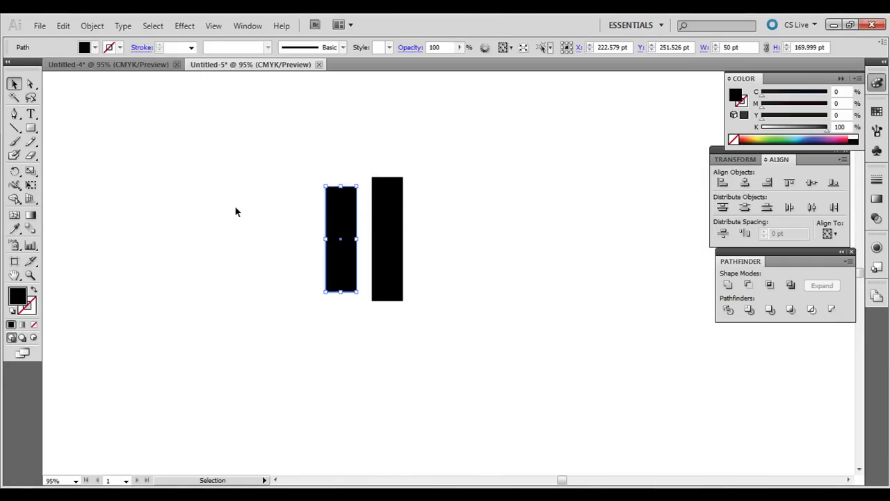
Repeat the transform with Ctrl+D to add a third, shorter bar, then select all three bars.
key("ctrl+d")
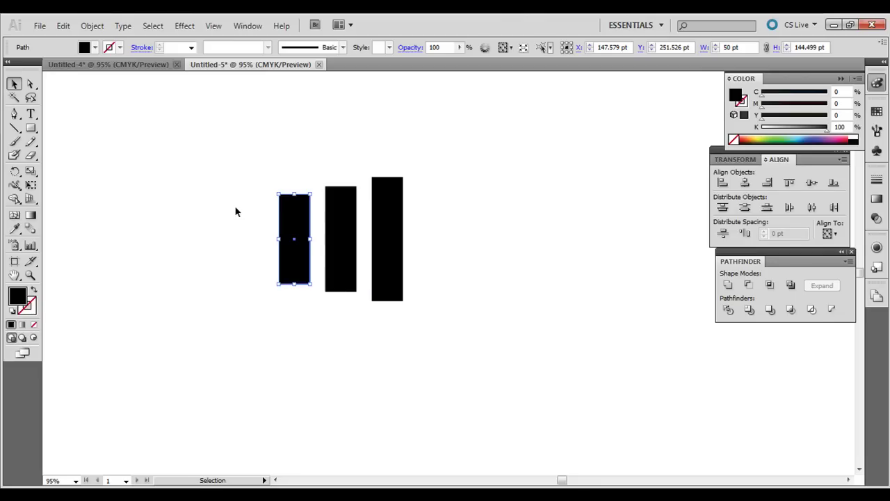
left_click(239, 157)
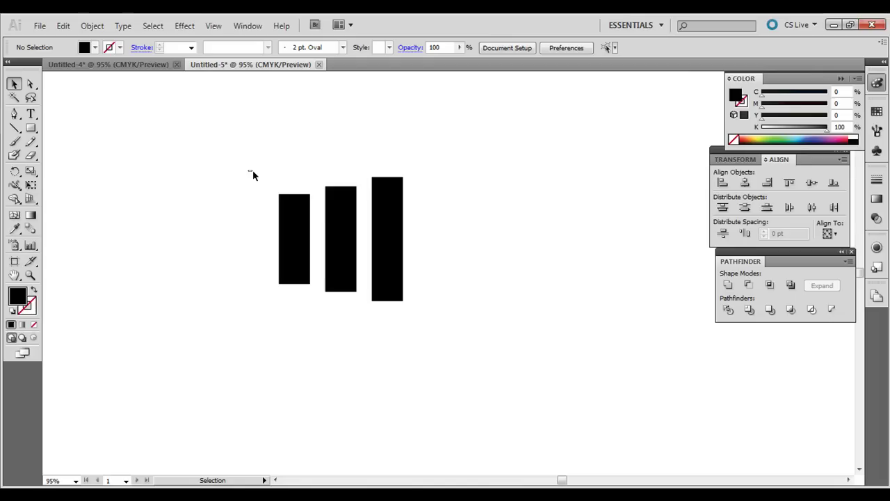
left_click_drag(249, 170, 429, 336)
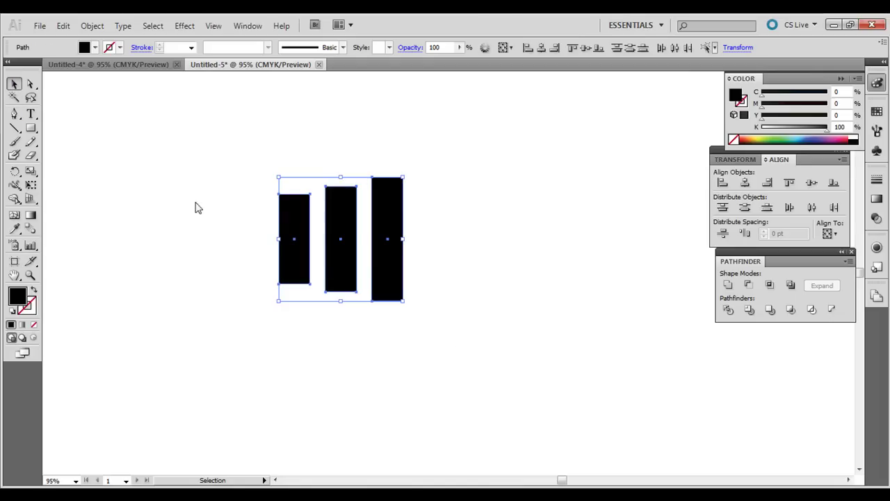
Rotate the three bars about 25 degrees, checking the angle against the reference logo.
left_click_drag(405, 306, 442, 283)
left_click(120, 66)
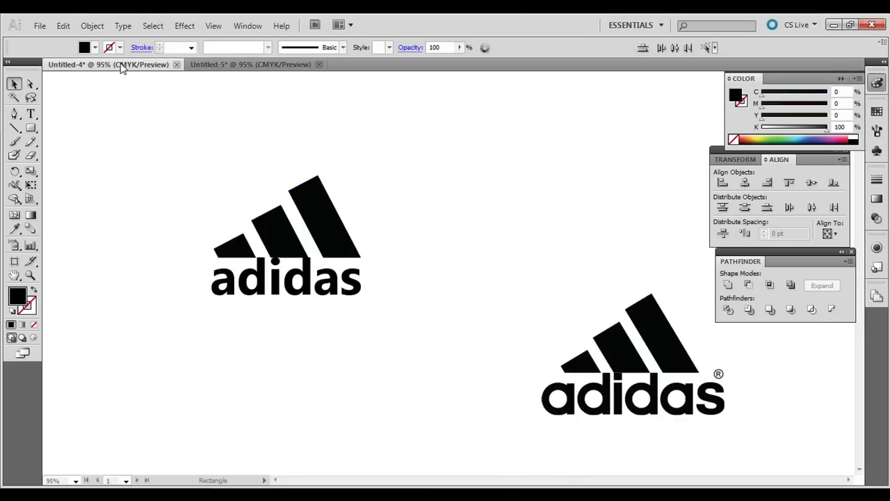
left_click(214, 65)
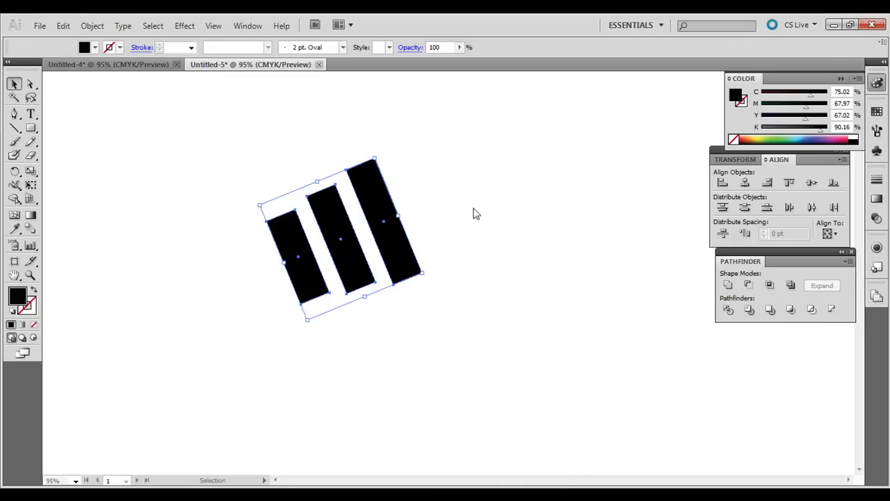
left_click_drag(425, 279, 433, 276)
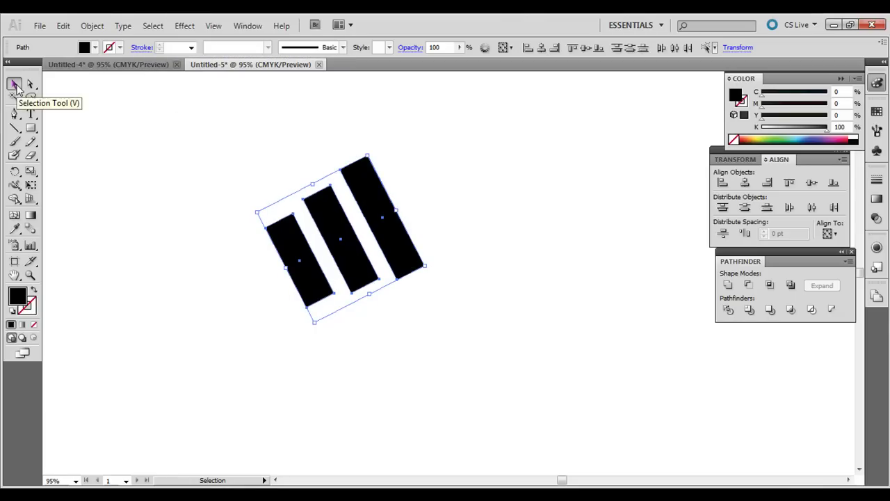
Draw a wide rectangle of about 315 × 146 pt over the lower ends of the slanted bars.
left_click(31, 128)
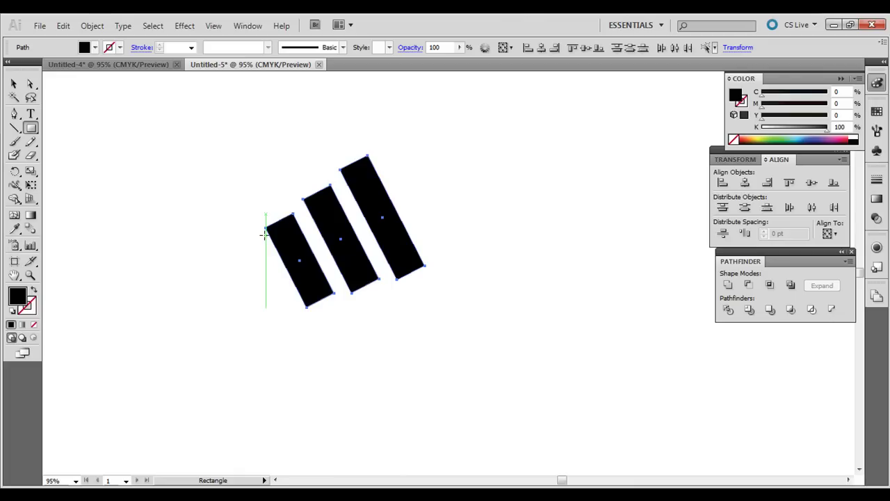
left_click_drag(265, 237, 461, 330)
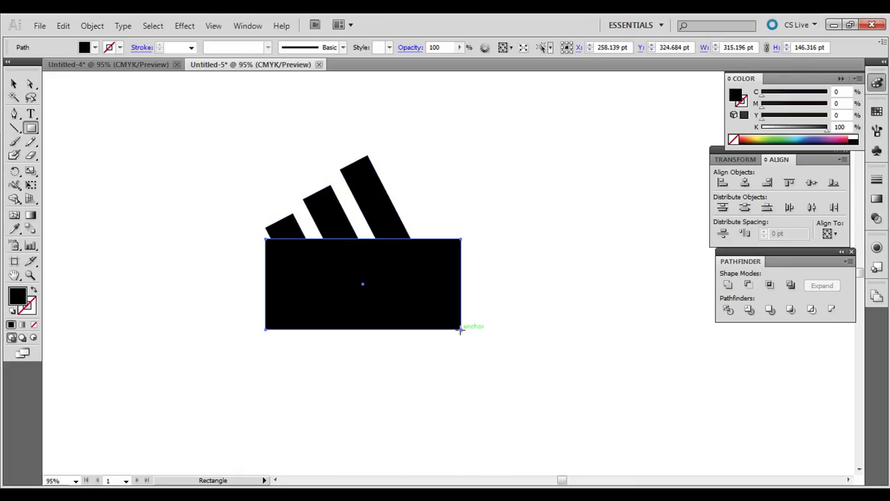
left_click(13, 83)
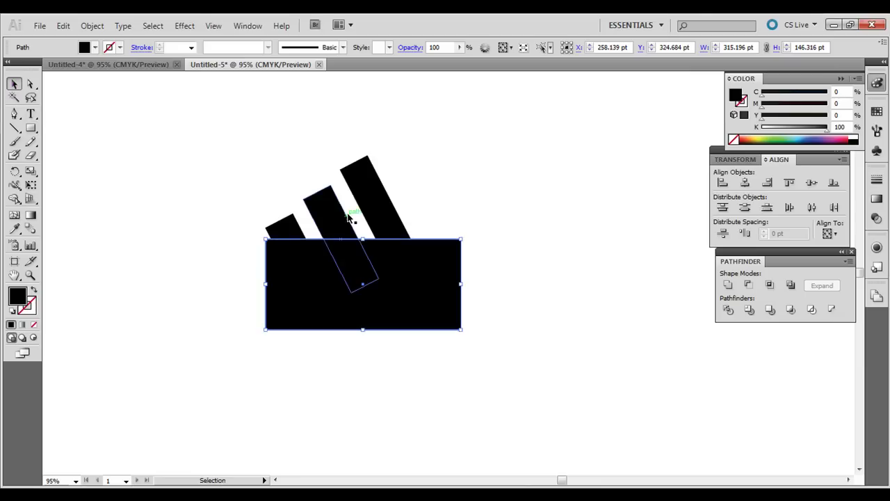
Float the Pathfinder panel, try and undo Minus Back on all shapes, then select the rectangle.
left_click_drag(241, 156, 452, 329)
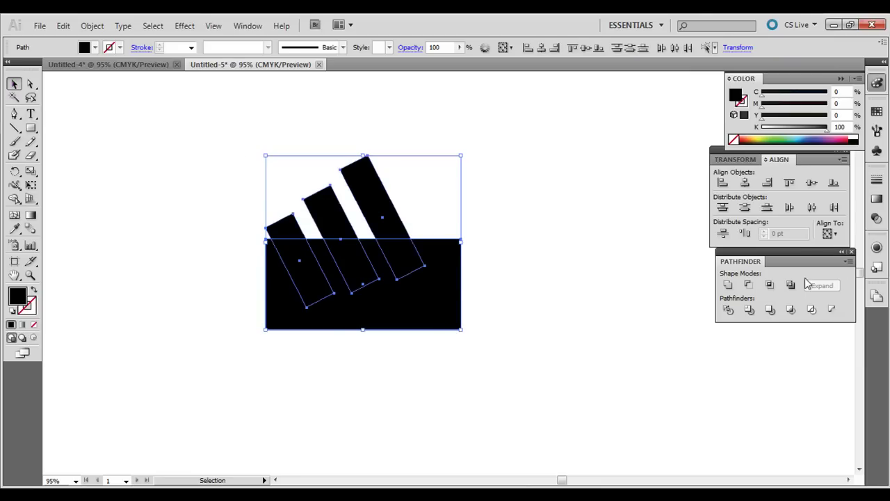
left_click_drag(746, 262, 653, 293)
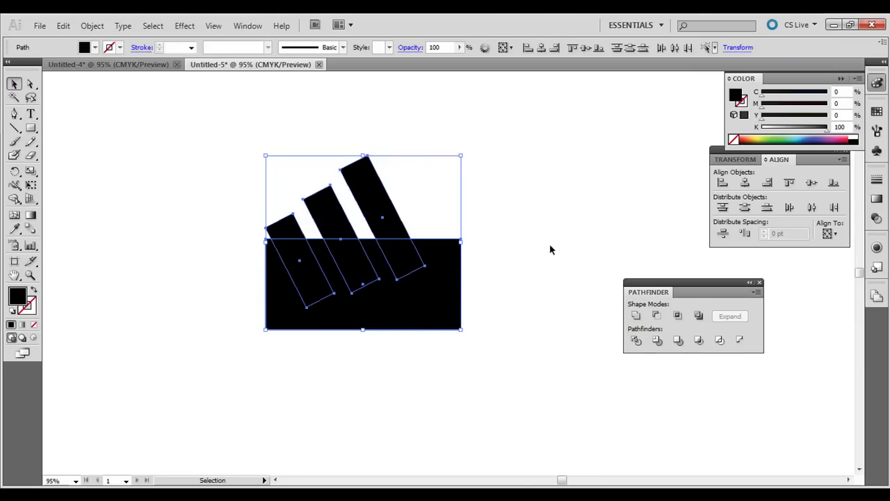
left_click(740, 341)
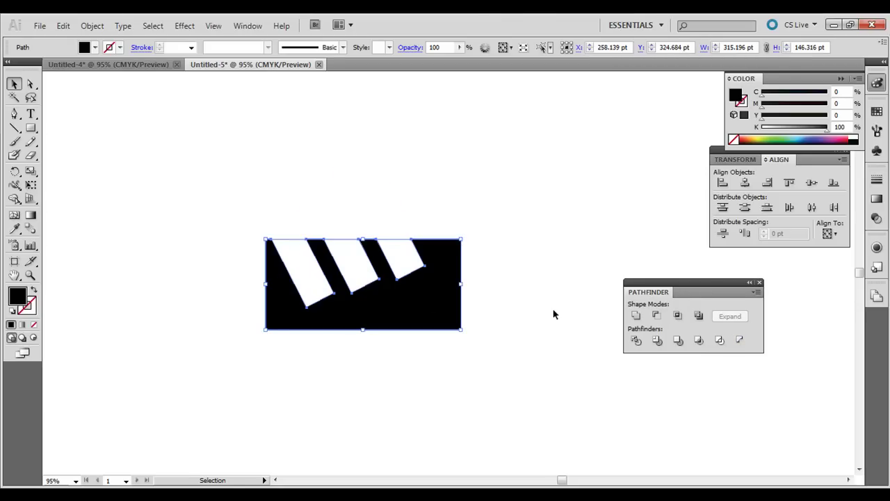
key("ctrl+z")
left_click(580, 290)
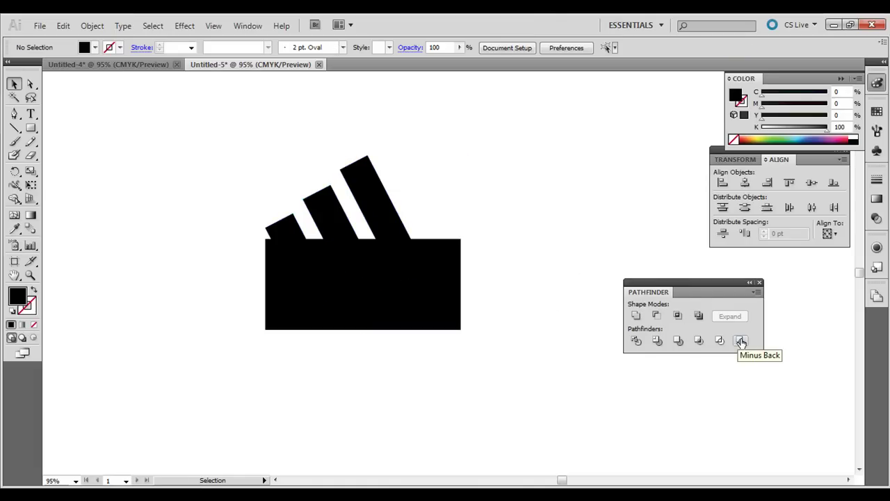
left_click(421, 313)
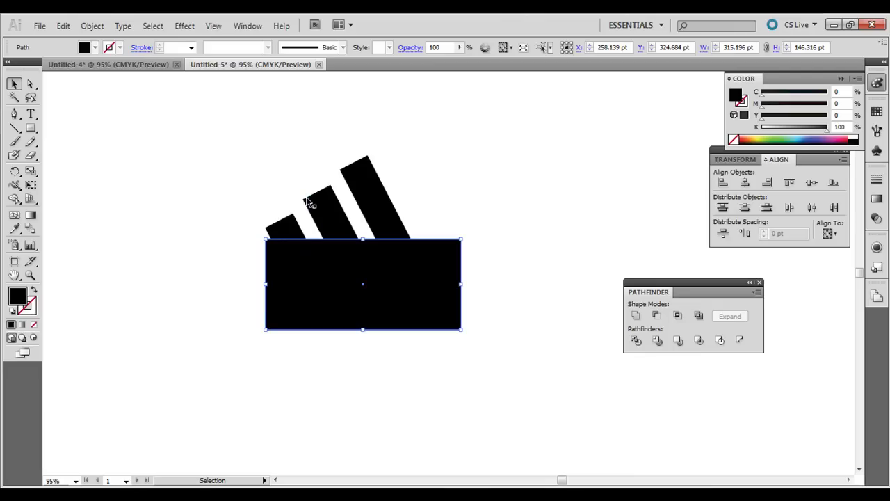
Send the wide rectangle to the back, then test and undo Minus Back before deselecting.
left_click(92, 25)
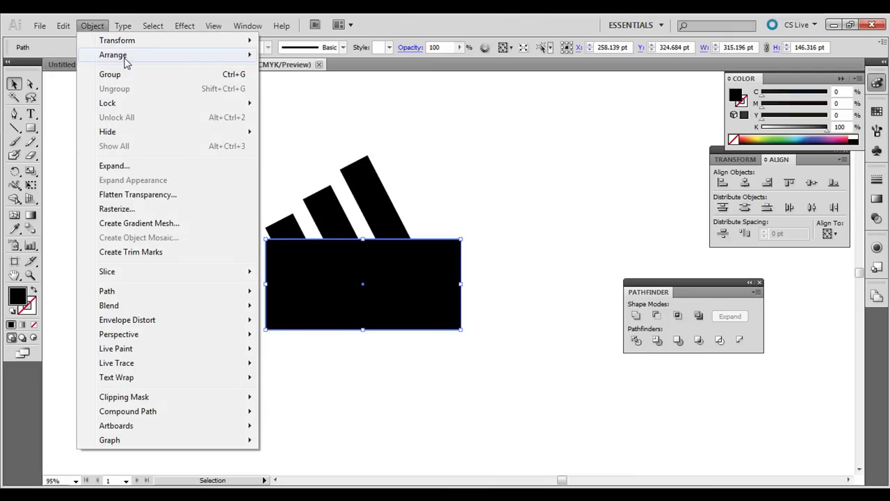
mouse_move(125, 56)
left_click(340, 98)
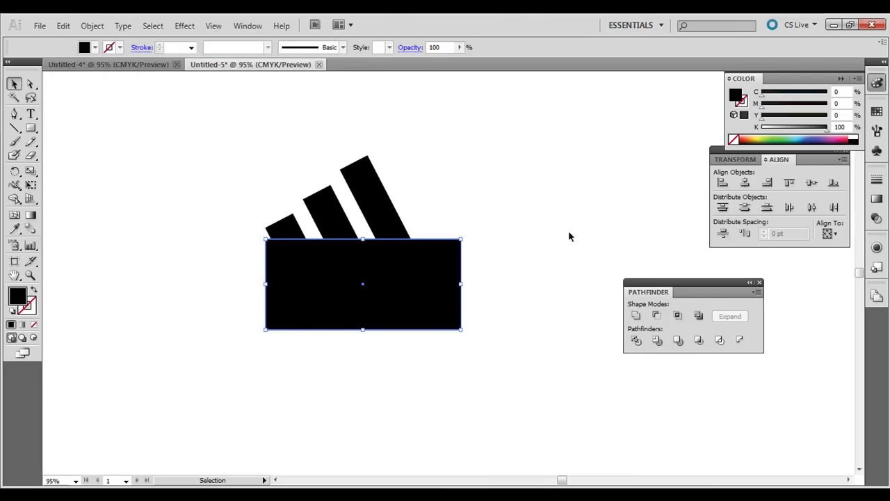
left_click_drag(239, 171, 463, 315)
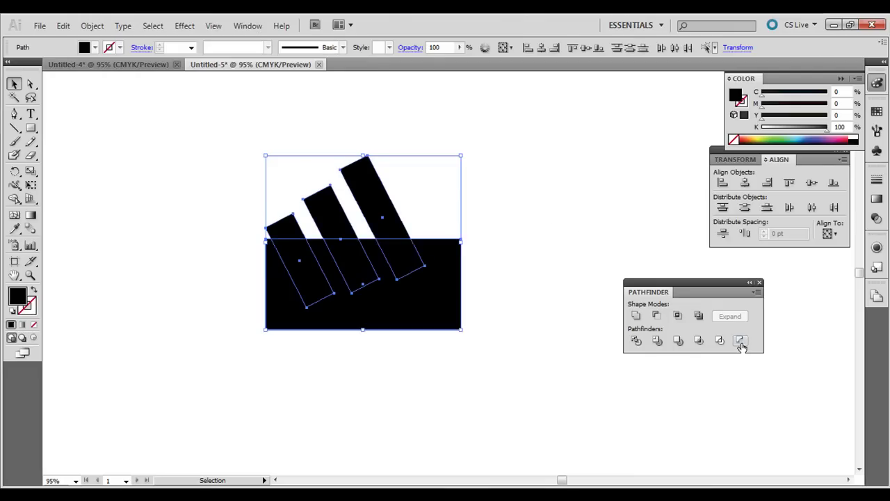
left_click(740, 340)
key("ctrl+z")
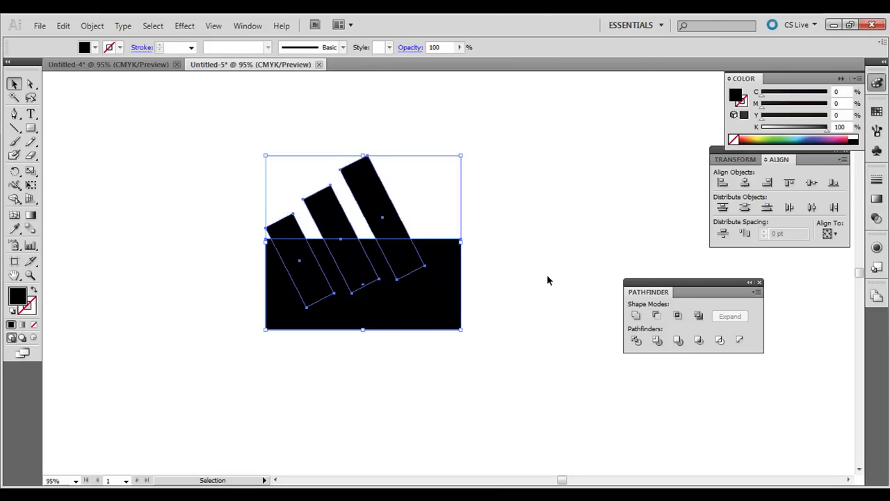
left_click(500, 273)
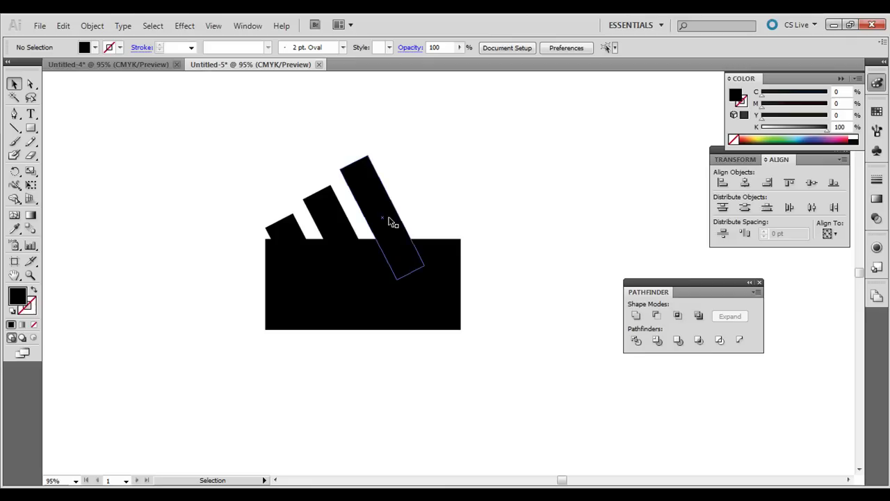
Draw a 195.79 × 78.42 pt rectangle across the bars' lower ends and select it with the bars.
left_click(31, 130)
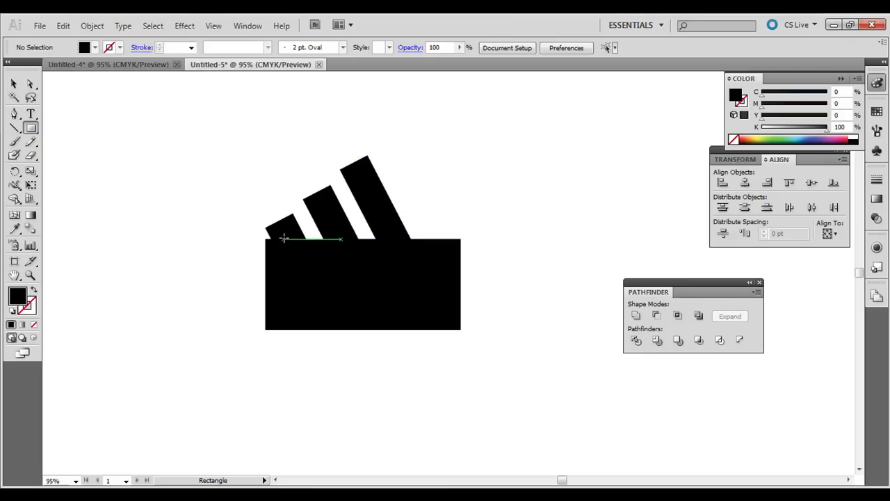
left_click_drag(284, 237, 406, 284)
left_click(15, 84)
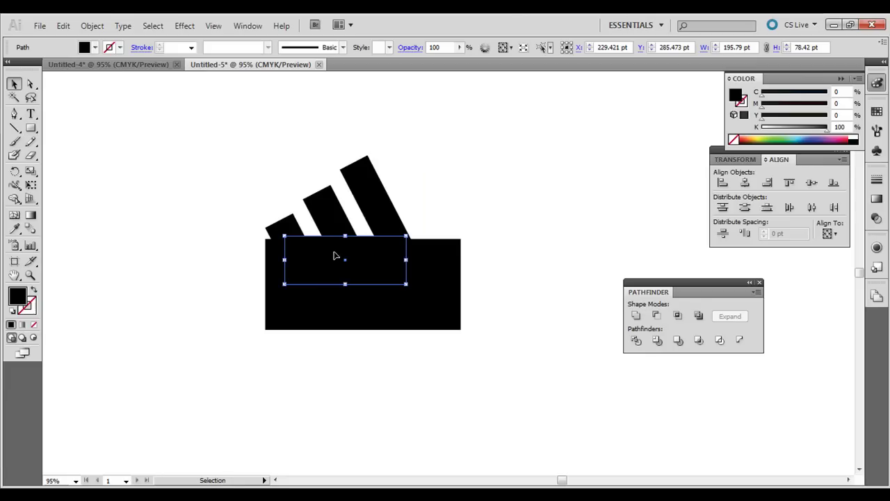
left_click_drag(334, 254, 339, 270)
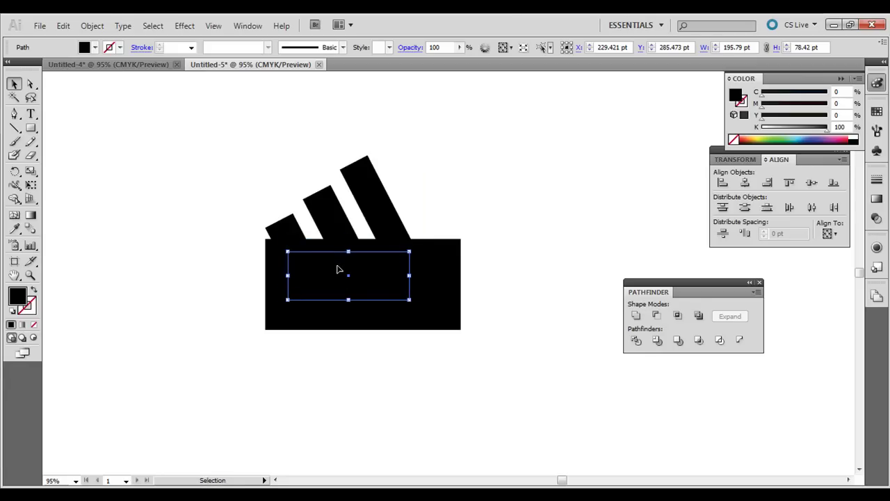
left_click_drag(413, 247, 288, 228)
left_click(327, 219, "shift")
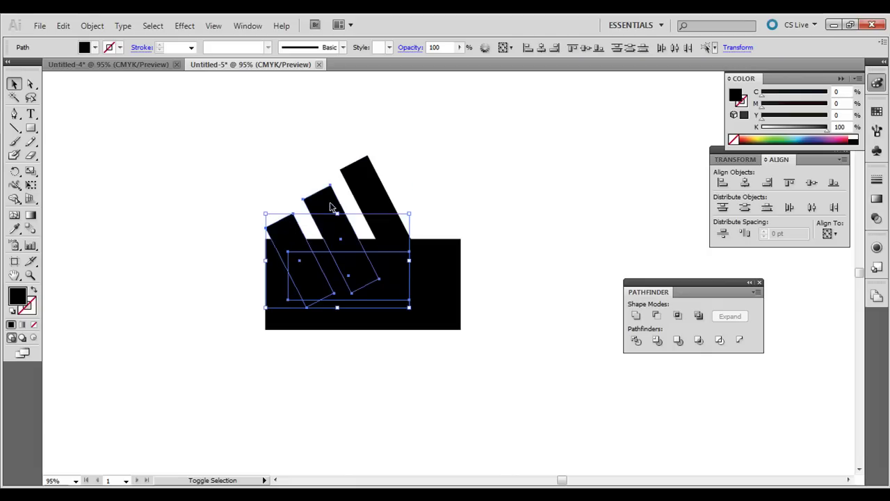
left_click(372, 178, "shift")
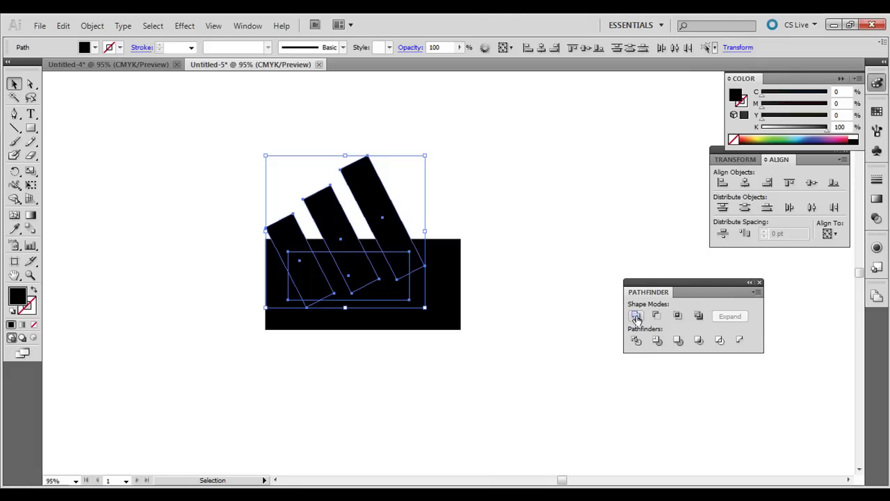
Unite the three bars and the small rectangle into one shape with Pathfinder.
left_click(636, 317)
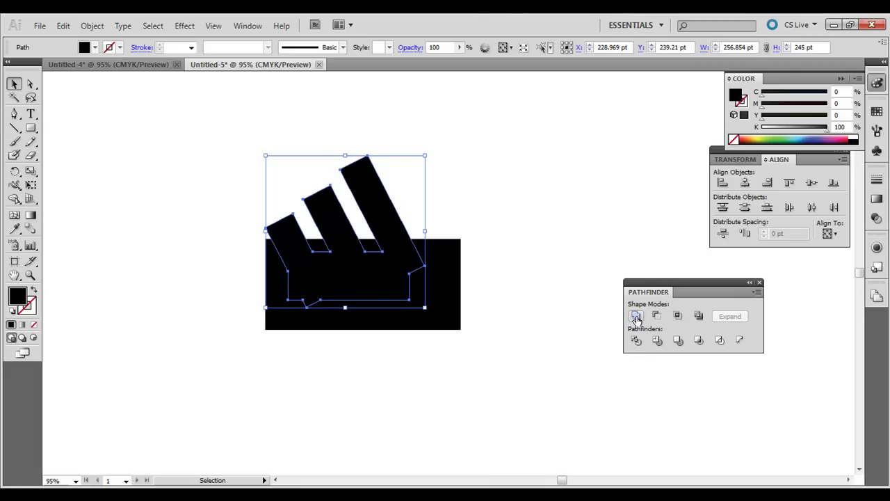
left_click(510, 240)
left_click(402, 203)
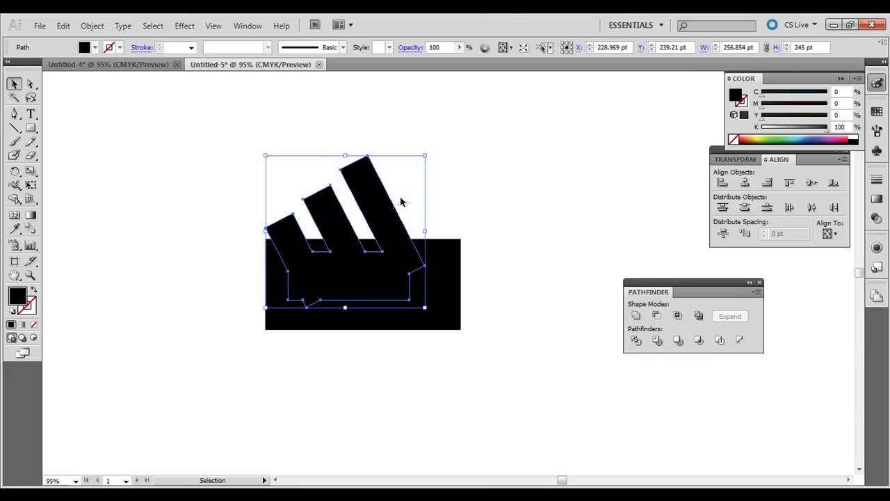
Test-move the big black rectangle, undo the move, then check selecting the shapes and clear the selection.
left_click(446, 259)
left_click_drag(431, 283, 337, 373)
key("a")
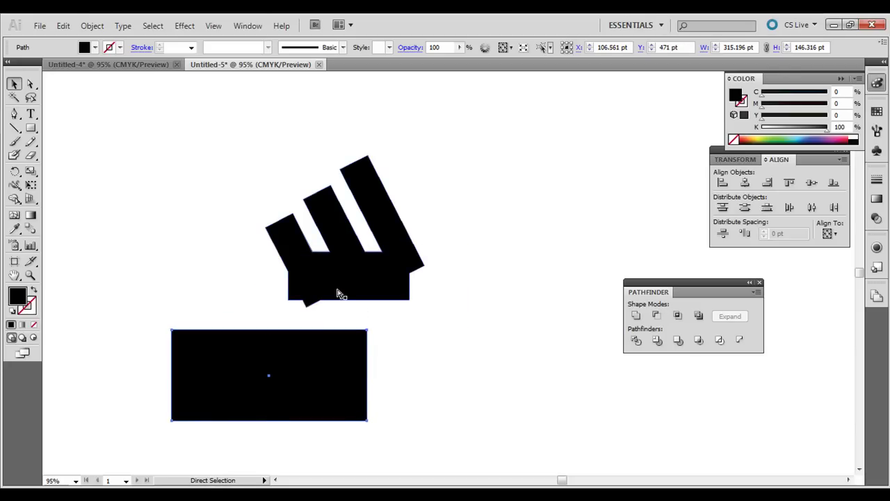
key("ctrl+z")
key("v")
left_click(385, 271)
left_click(493, 253)
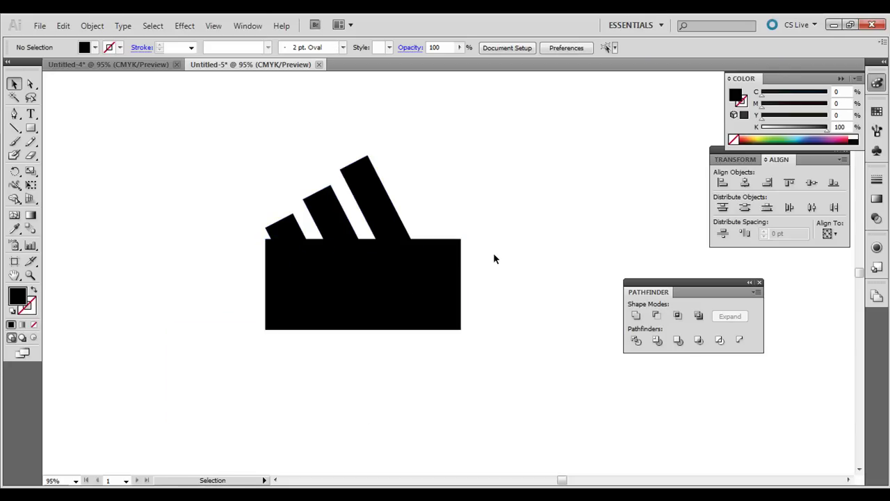
left_click_drag(192, 156, 495, 357)
left_click(542, 286)
Nudge the wide rectangle up, then apply Minus Back to all shapes to cut the bars flat.
left_click(448, 287)
key("Up")
key("Up")
key("Up")
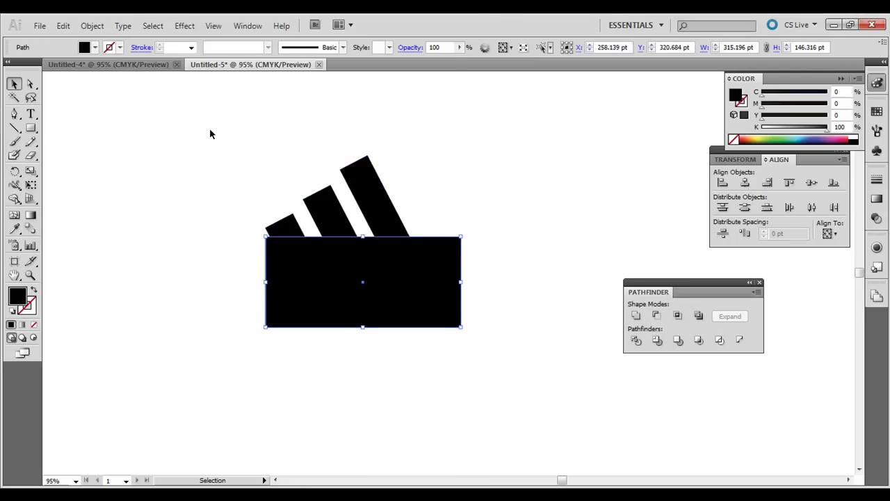
left_click_drag(185, 149, 420, 311)
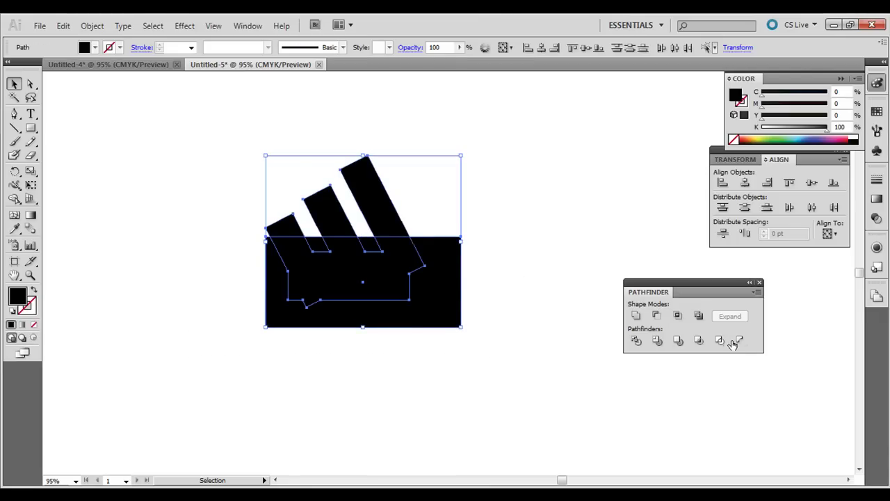
left_click(741, 341)
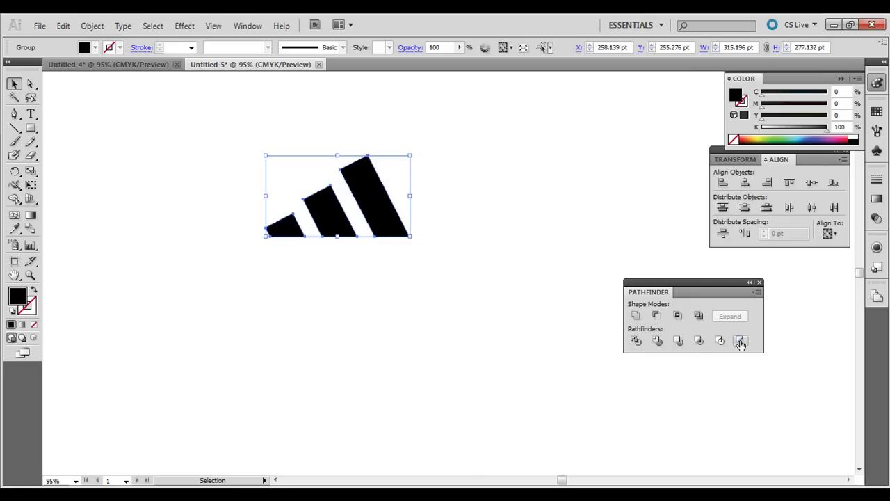
left_click(526, 298)
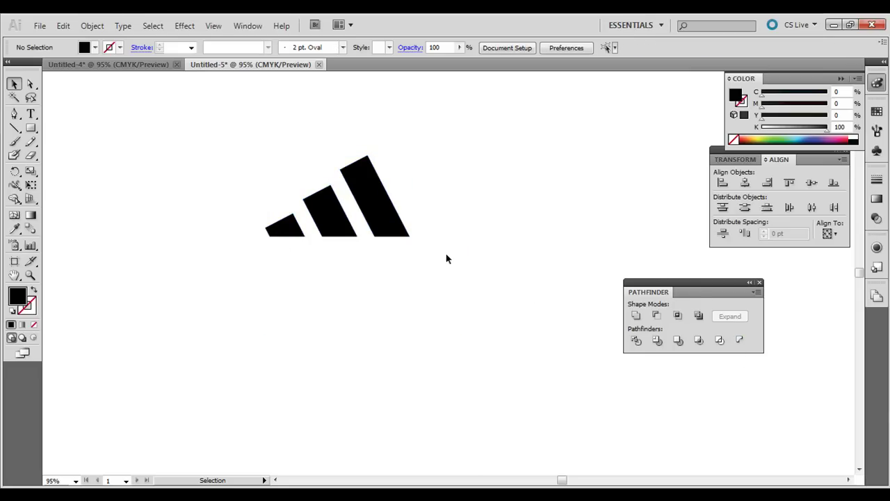
Compare the Untitled-4 reference logos with Untitled-5, then move the Pathfinder panel off the reference.
left_click(138, 64)
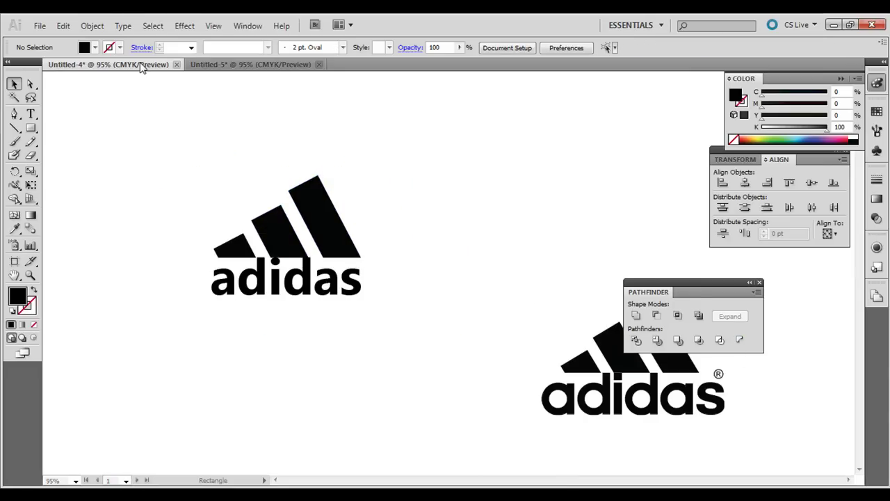
left_click(230, 64)
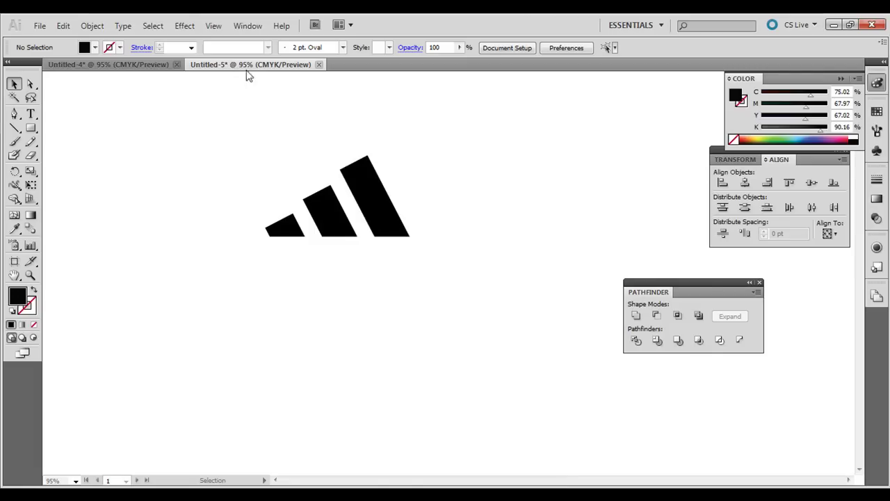
left_click(101, 65)
left_click_drag(640, 284, 734, 277)
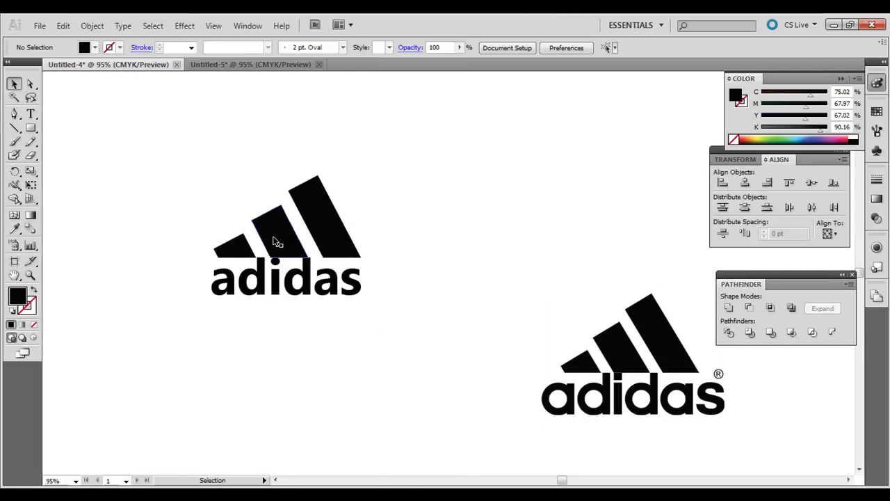